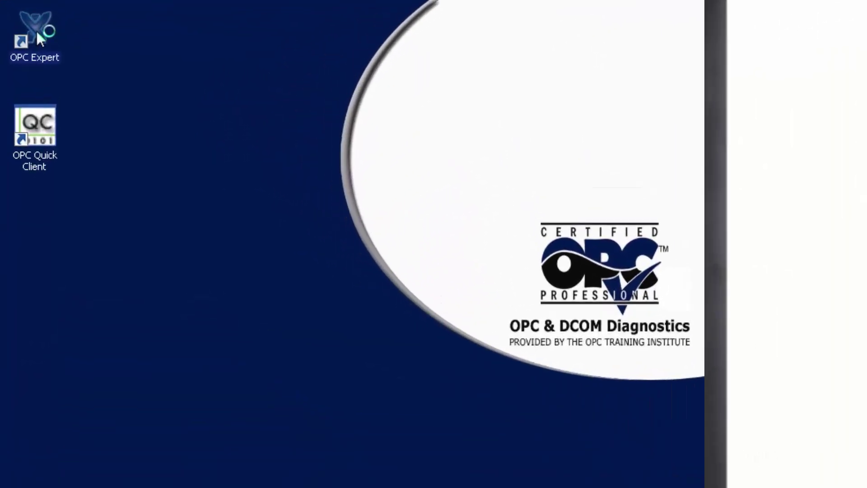
Launch OPC Expert and browse Entire Network > OPCTI > COMPUTER2, which fails with error 0x80070005
double_click(38, 79)
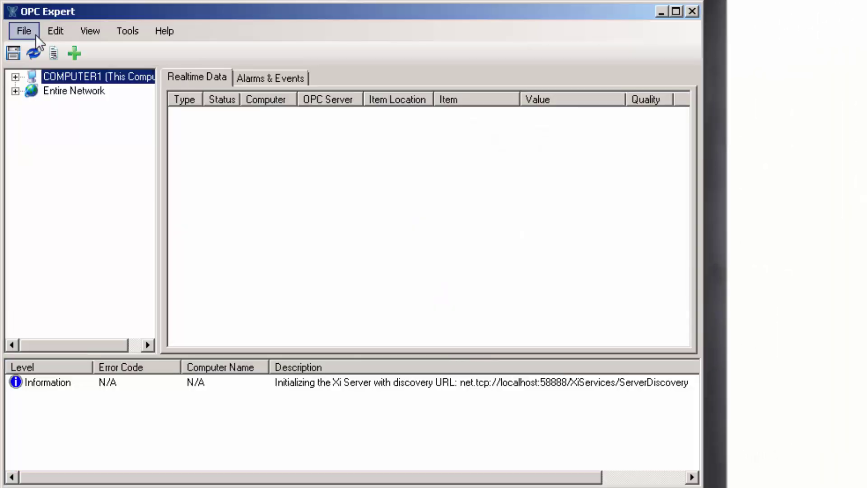
left_click(15, 90)
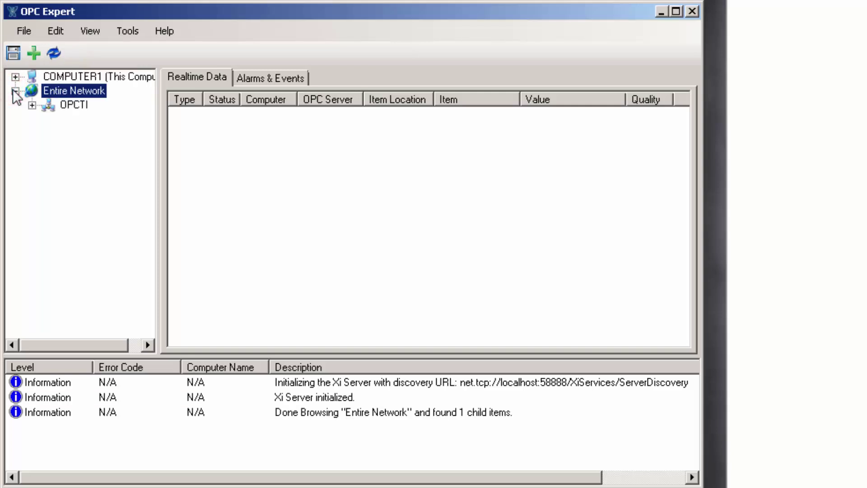
left_click(32, 106)
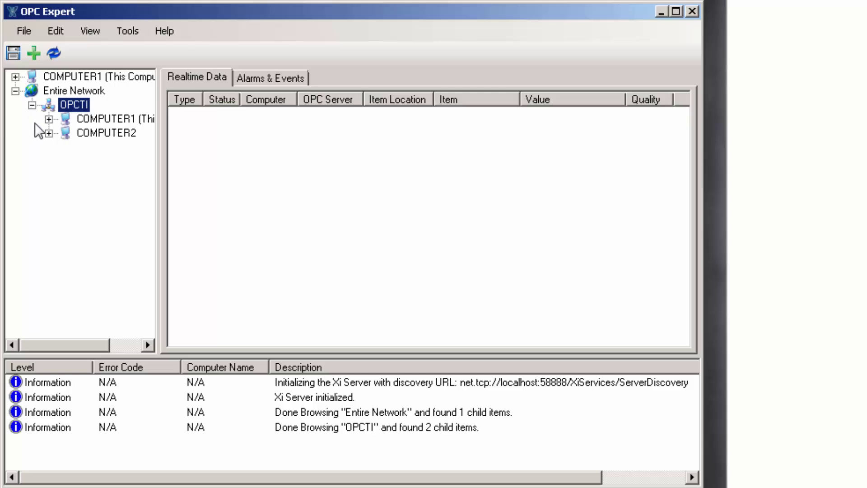
left_click(49, 133)
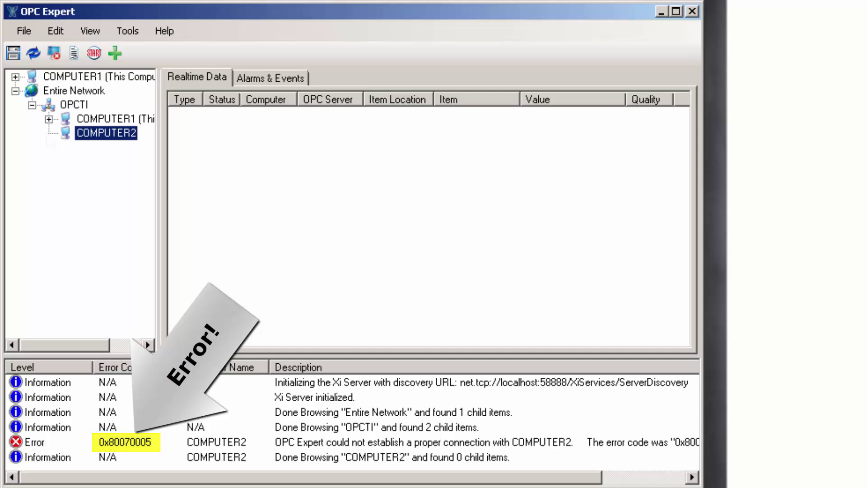
Open the Message Information for the COMPUTER2 error and scroll down to its suggested fixes
double_click(125, 440)
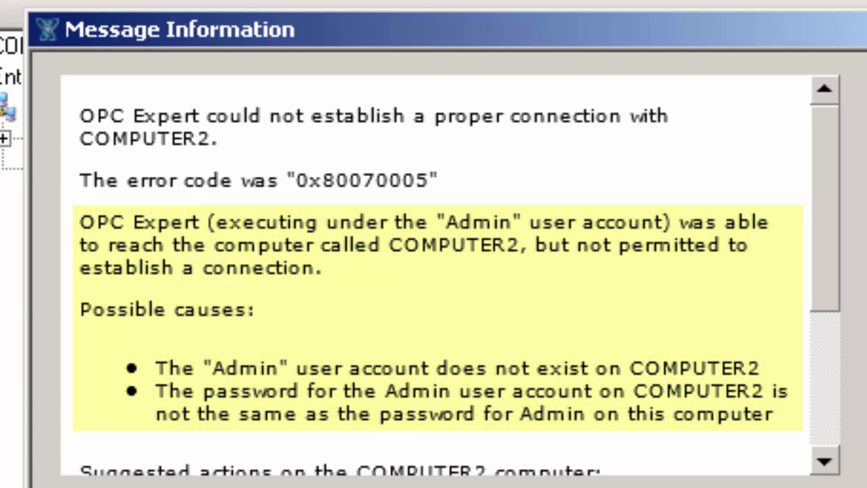
left_click(819, 274)
left_click_drag(819, 274, 845, 456)
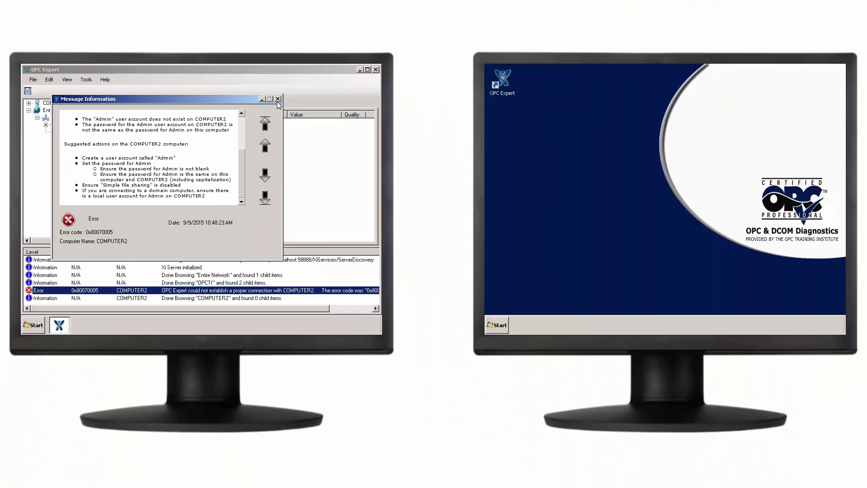
Close the Message Information dialog for the COMPUTER2 error
left_click(278, 99)
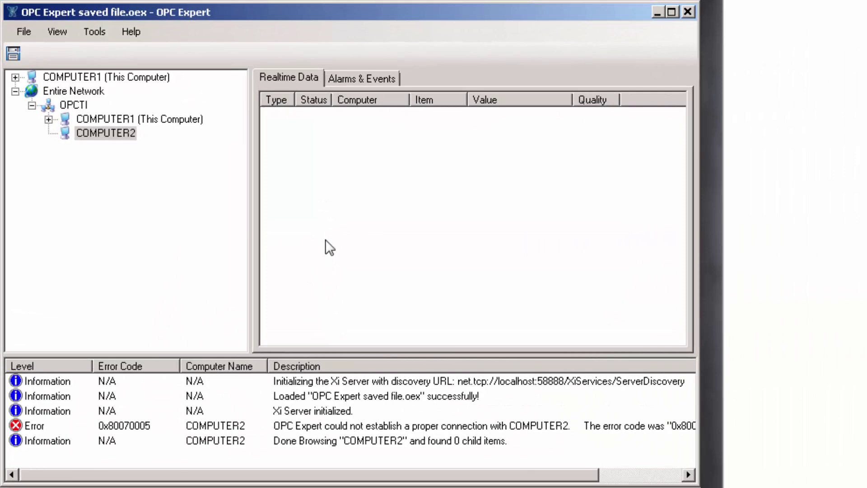
Add COMPUTER2 to the tunnel, test both computers on port 58888, and accept the configuration
left_click(102, 35)
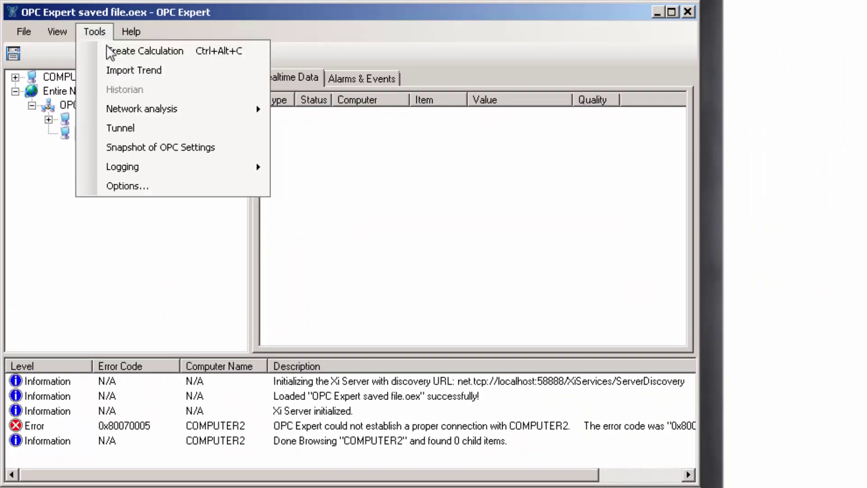
left_click(175, 129)
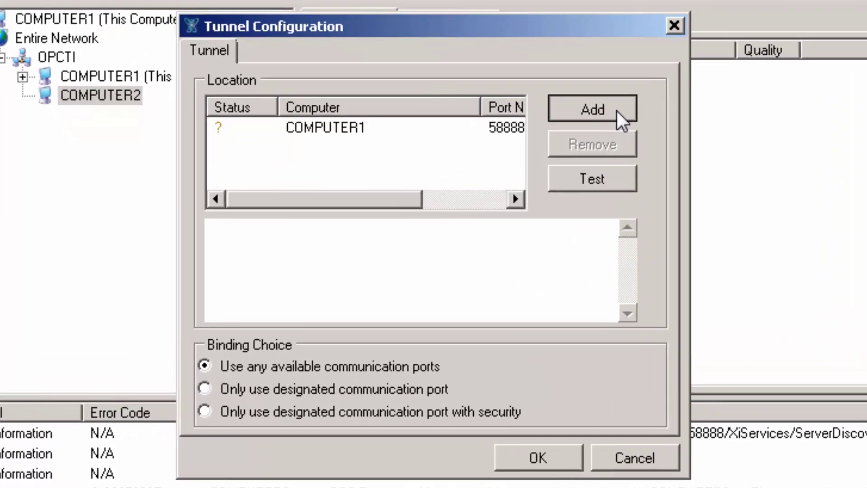
left_click(569, 124)
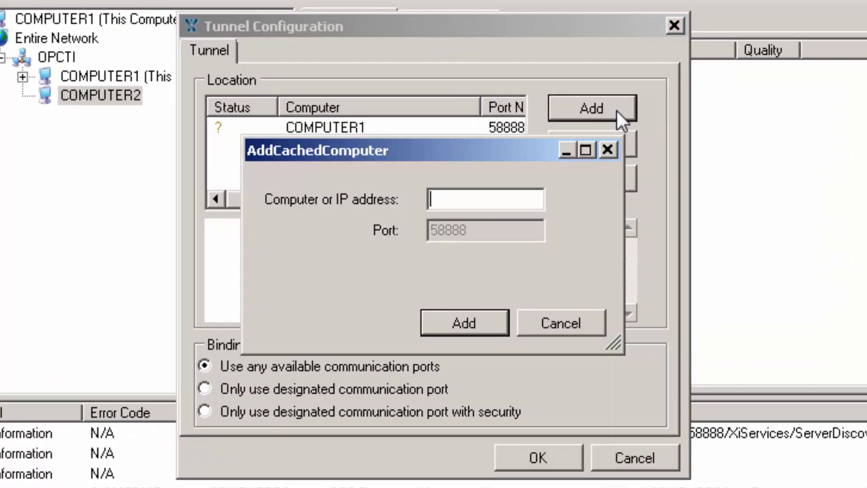
type("COMPUTER2")
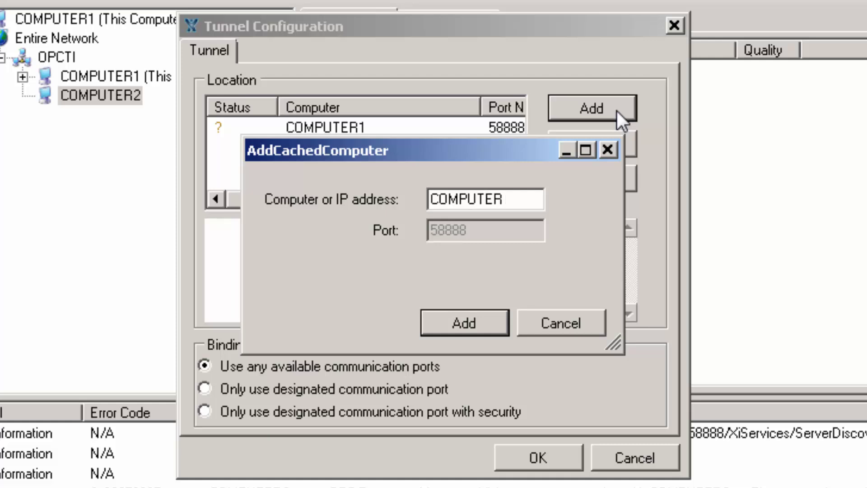
left_click(497, 322)
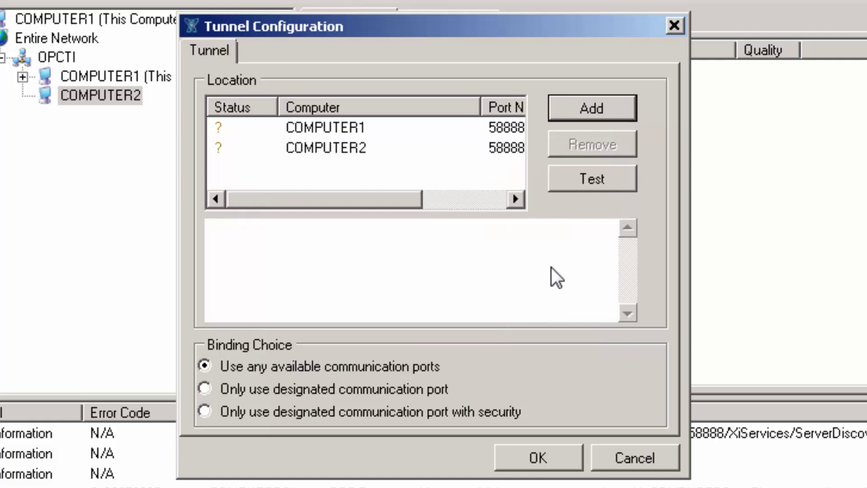
left_click(622, 183)
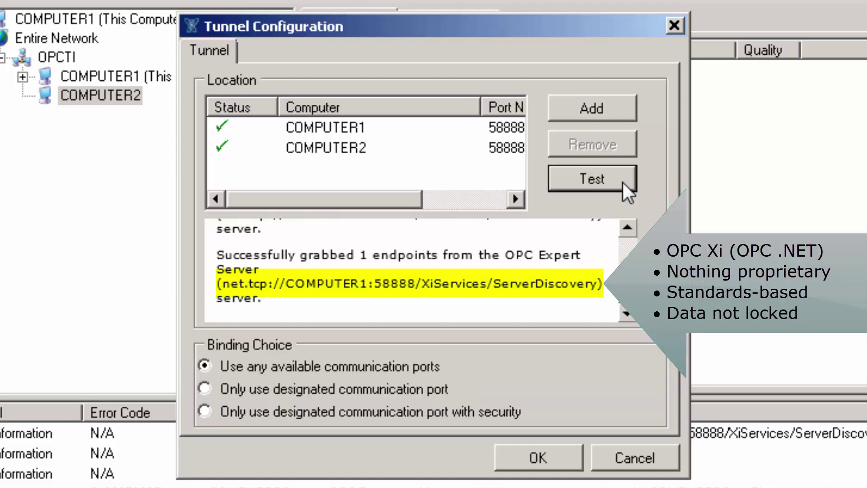
left_click(571, 457)
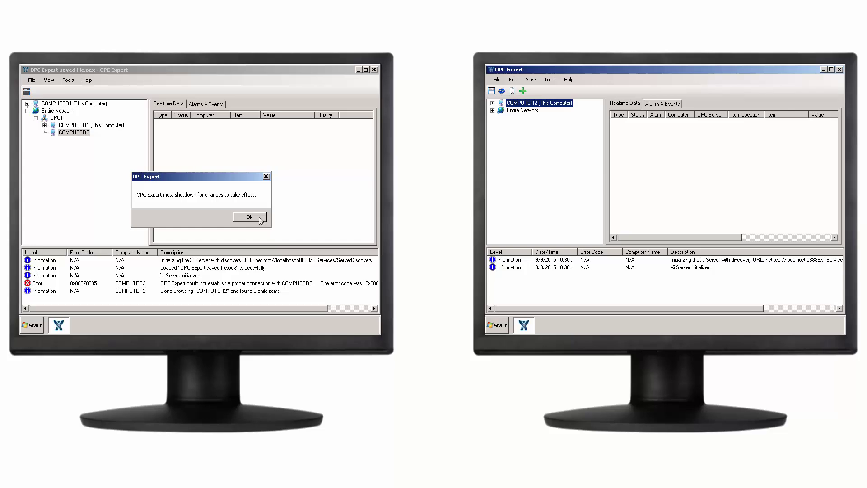
Acknowledge the shutdown, relaunch OPC Expert, and expand COMPUTER1 > OPC Expert Classic Server > Entire Network
left_click(260, 218)
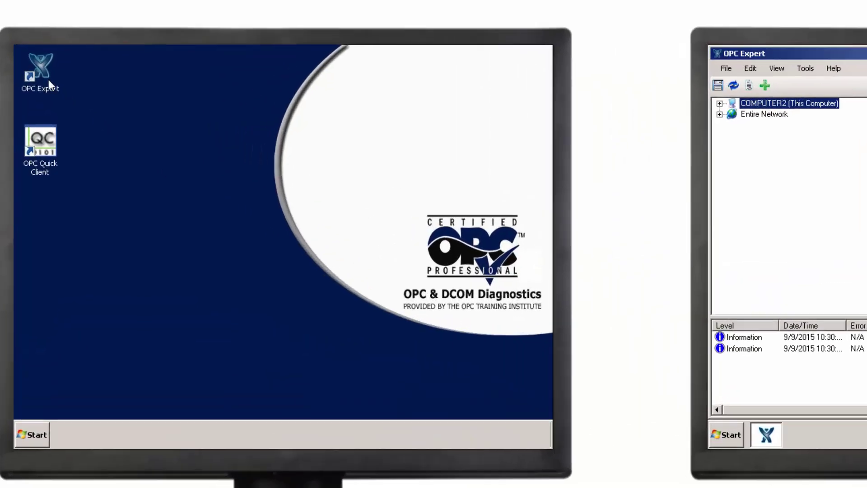
double_click(37, 80)
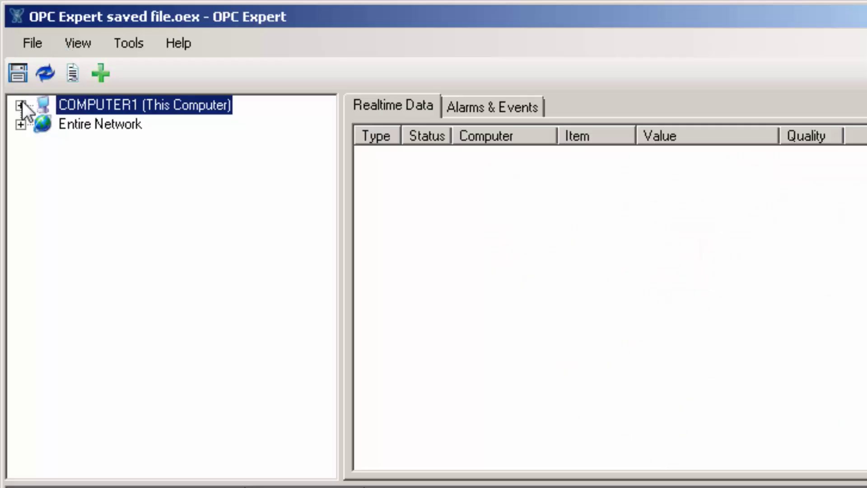
left_click(21, 103)
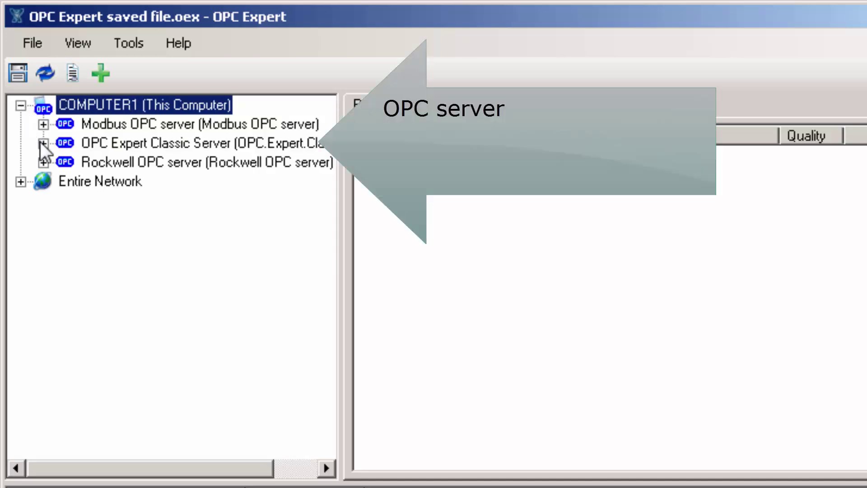
left_click(43, 143)
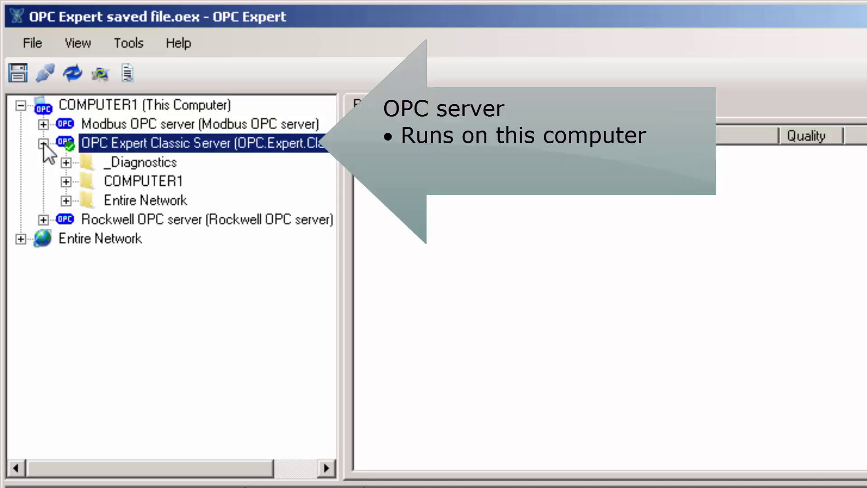
left_click(66, 201)
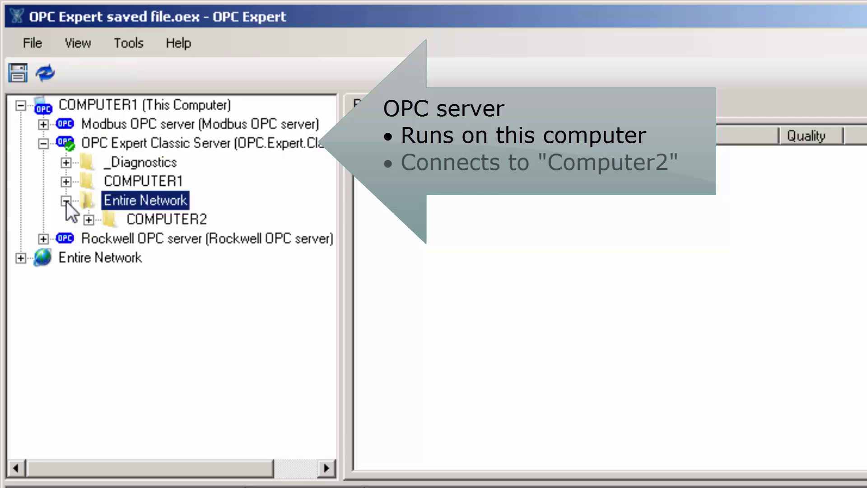
Expand COMPUTER2 down to SNMP OPC server > Pump and drag its five items into Realtime Data
left_click(89, 220)
left_click(108, 236)
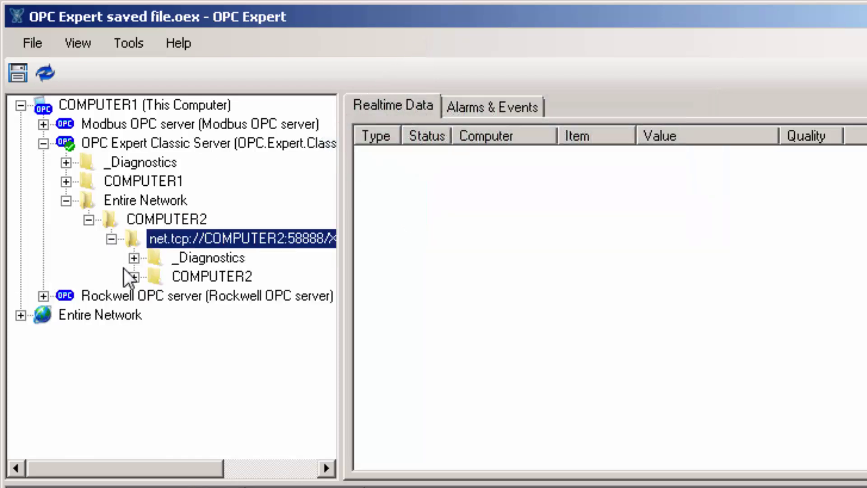
left_click(132, 277)
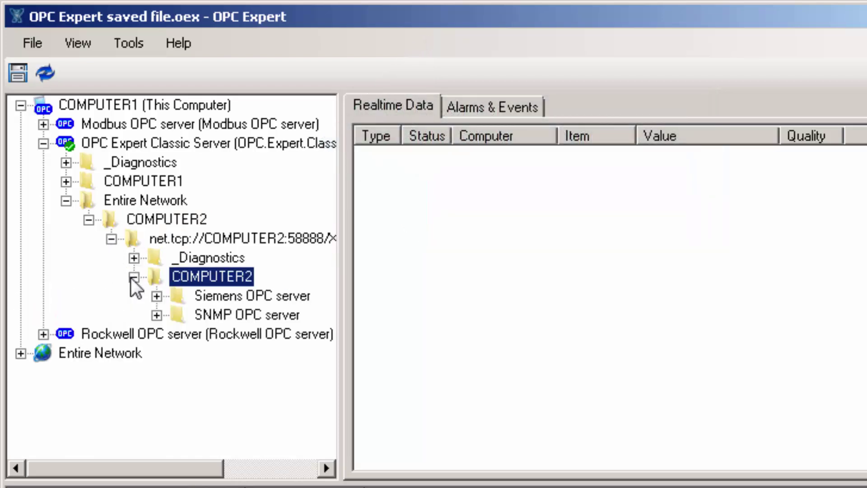
left_click(156, 316)
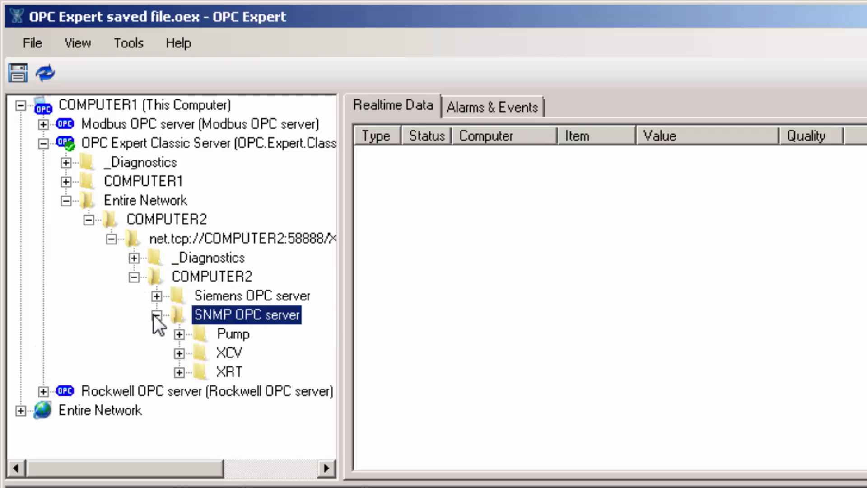
left_click(179, 334)
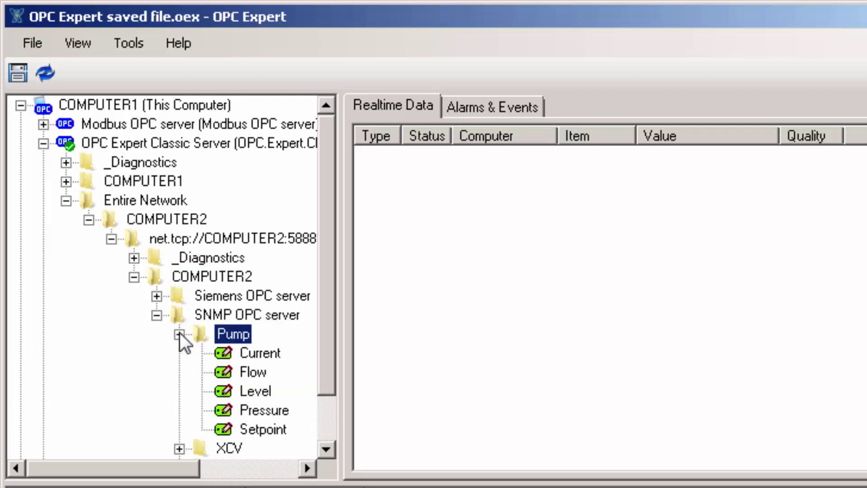
left_click_drag(225, 336, 408, 187)
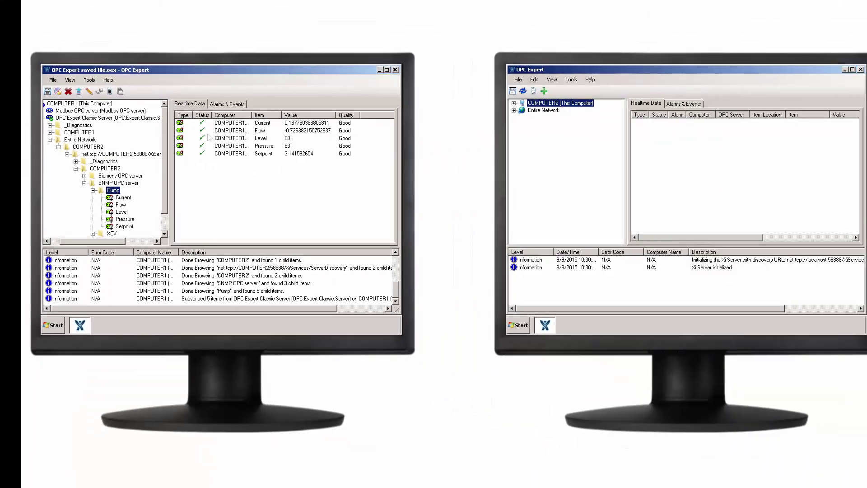
Minimize OPC Expert, launch OPC Quick Client, and connect it to OPC.Expert.Classic.Server
left_click(380, 70)
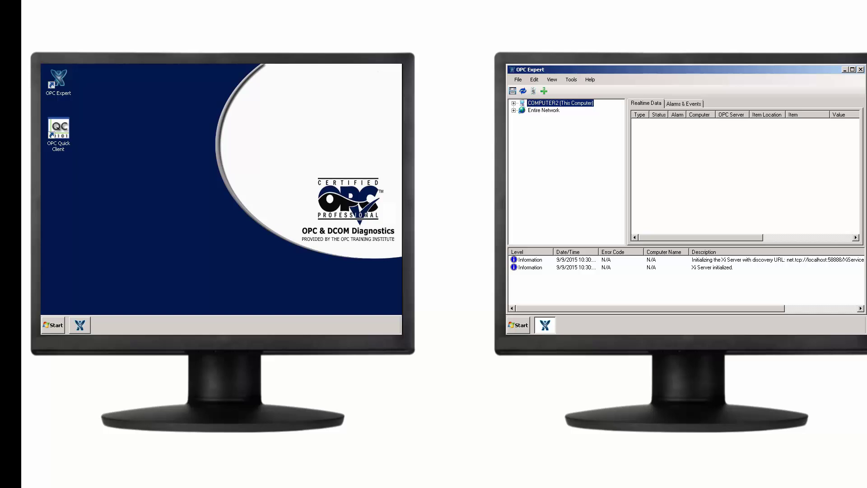
double_click(64, 135)
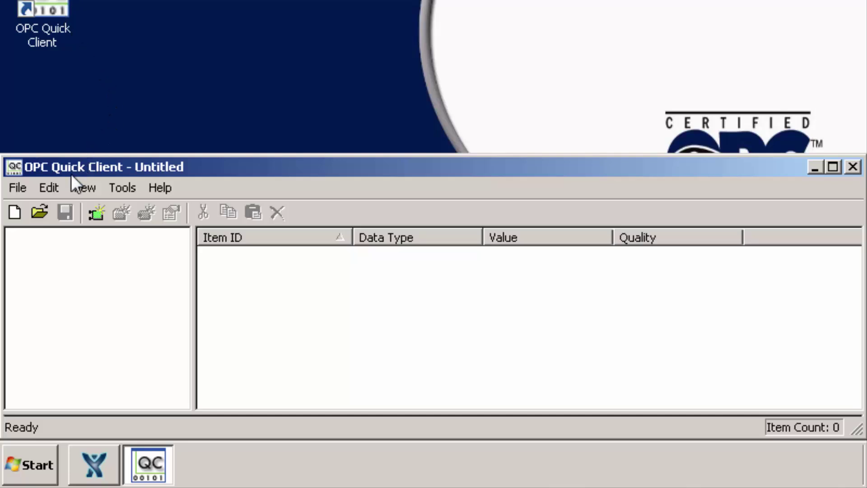
left_click(56, 187)
left_click(68, 209)
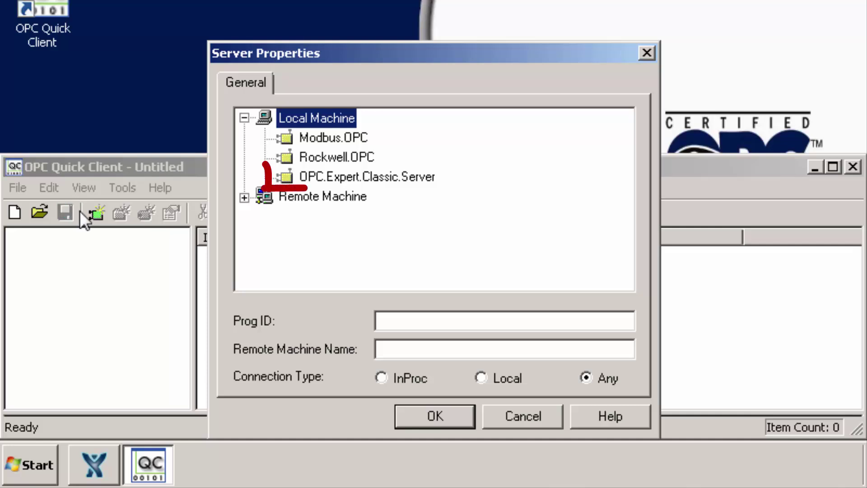
left_click(309, 181)
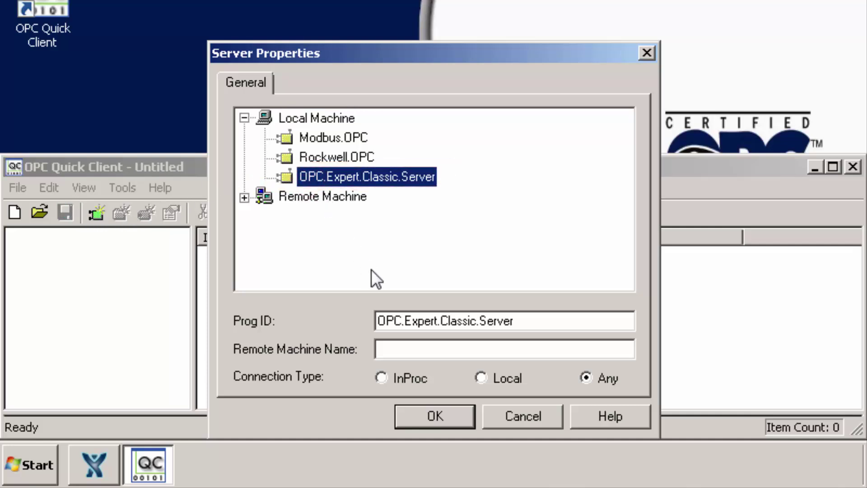
left_click(436, 416)
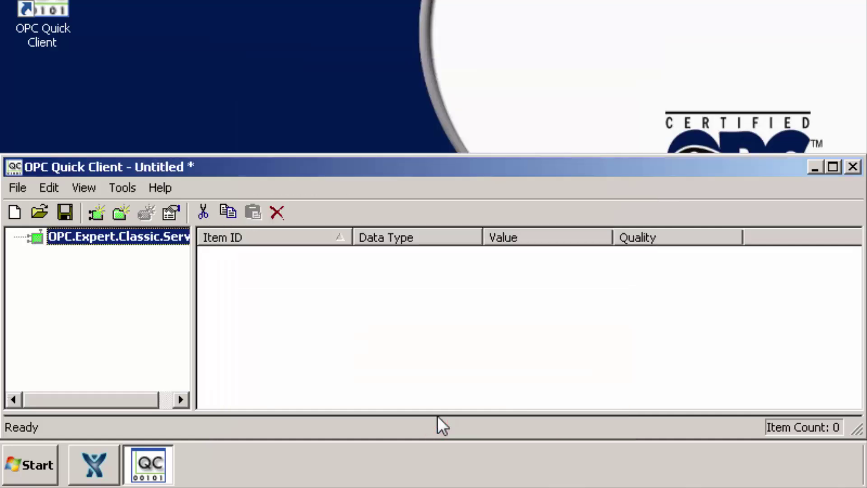
Create a new group named Group1 under the server connection
left_click(58, 186)
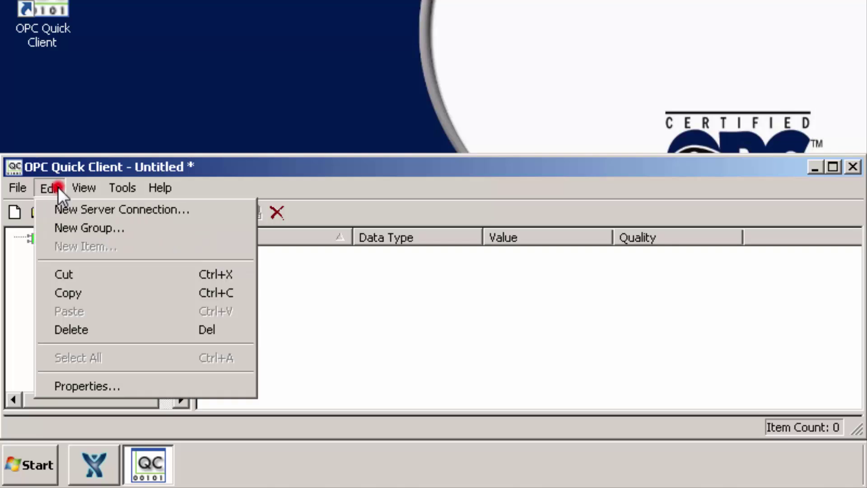
left_click(72, 221)
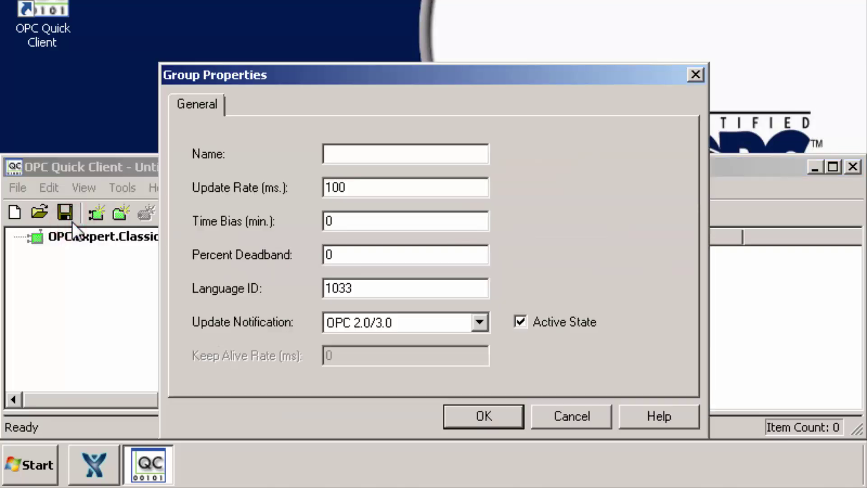
type("Group1")
key("Return")
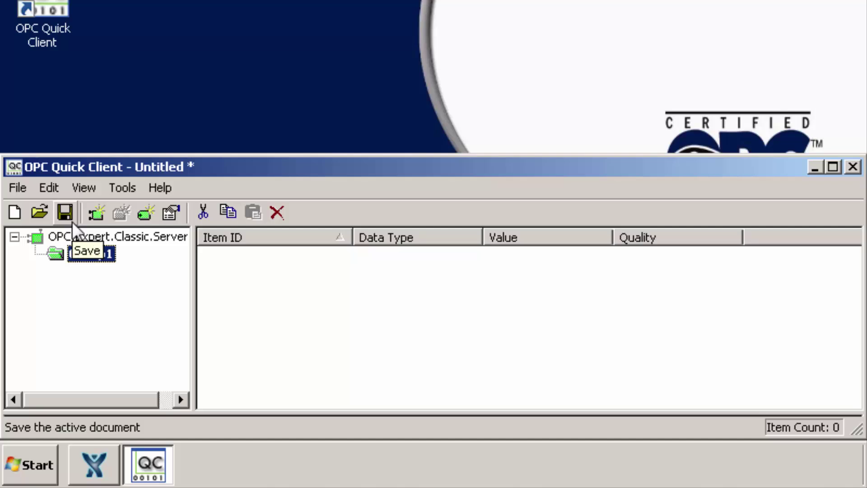
Add all five COMPUTER2 SNMP OPC server Pump leaves as items in Group1
left_click(50, 189)
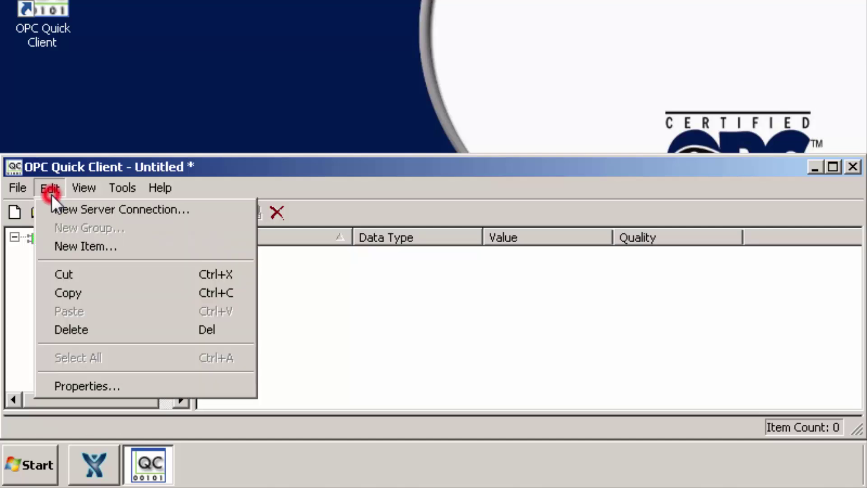
left_click(121, 250)
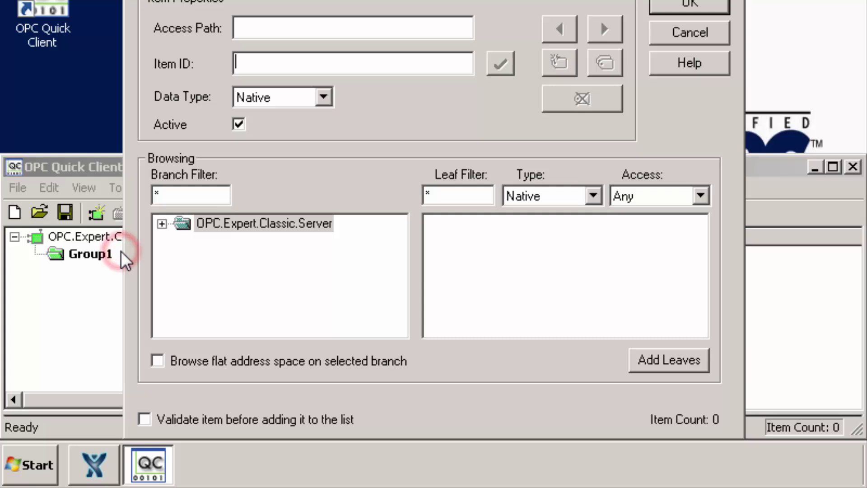
left_click(161, 224)
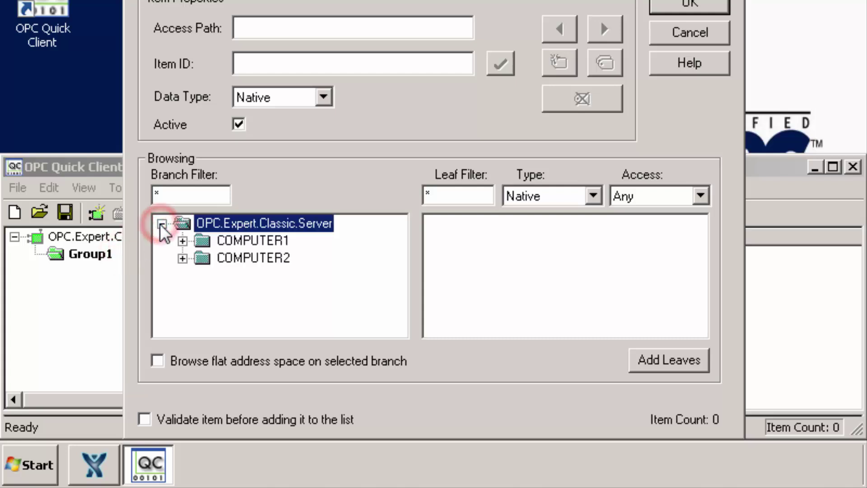
left_click(182, 257)
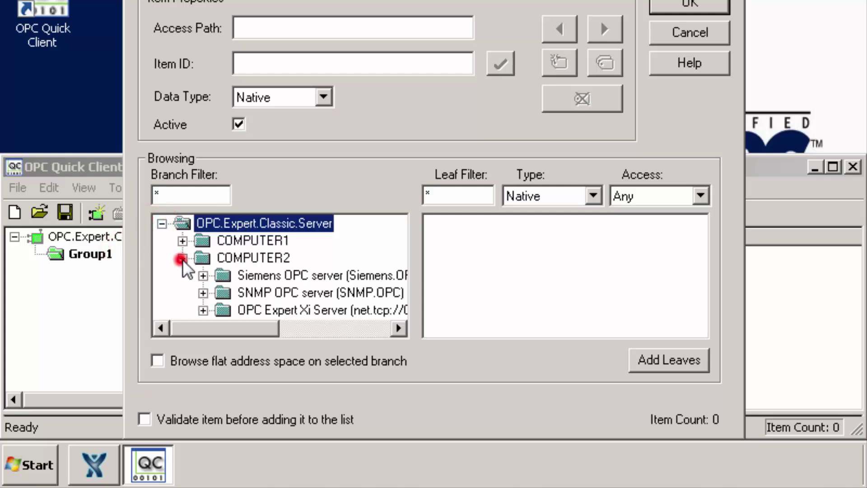
left_click(203, 294)
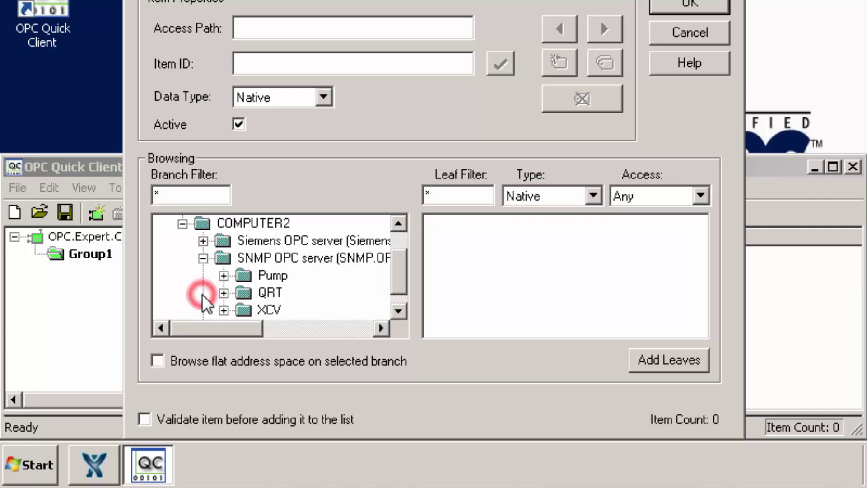
left_click(268, 274)
left_click_drag(521, 224, 435, 316)
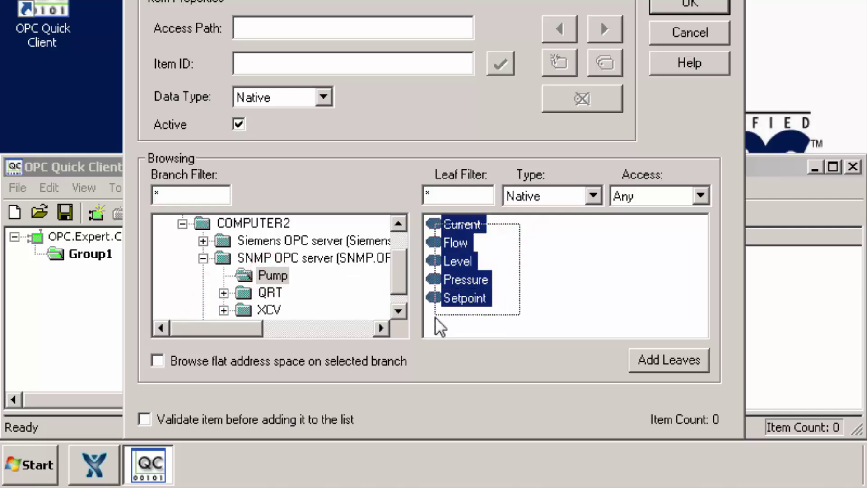
left_click(643, 368)
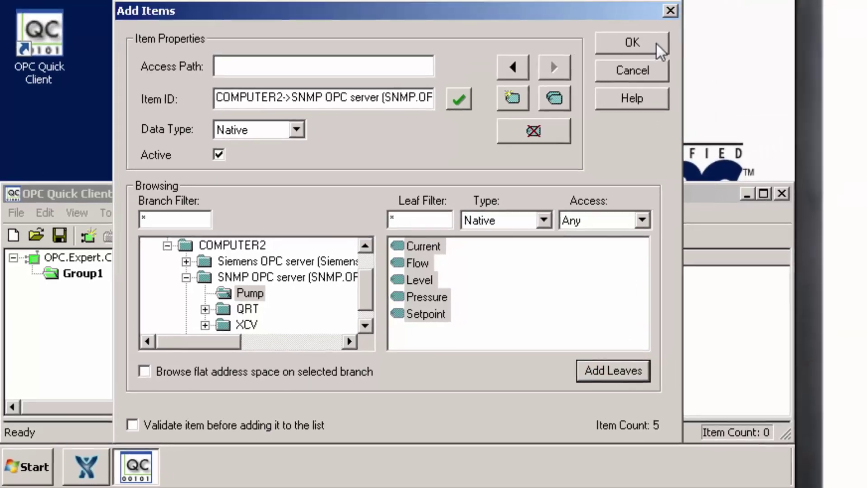
left_click(716, 4)
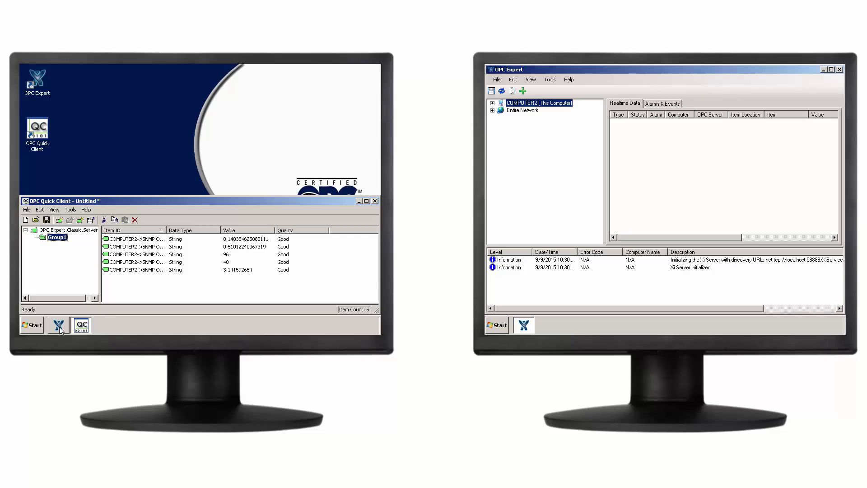
Restore OPC Expert from the taskbar, then bring OPC Quick Client back in front
left_click(60, 328)
left_click(82, 328)
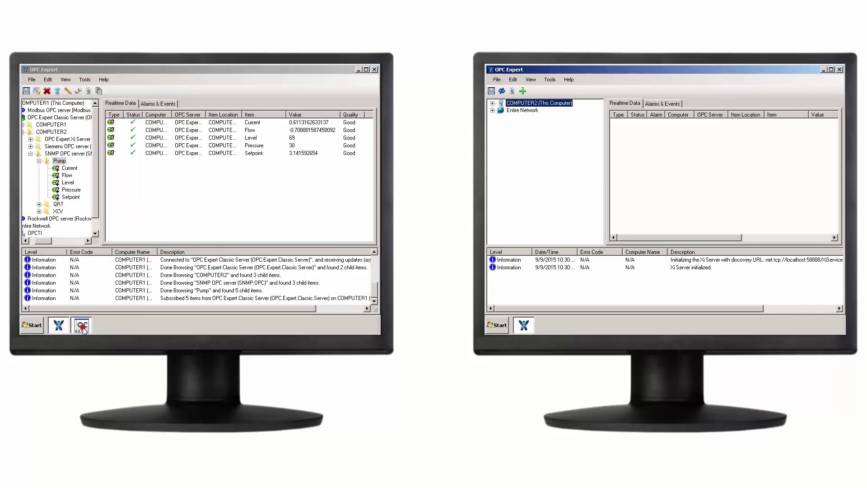